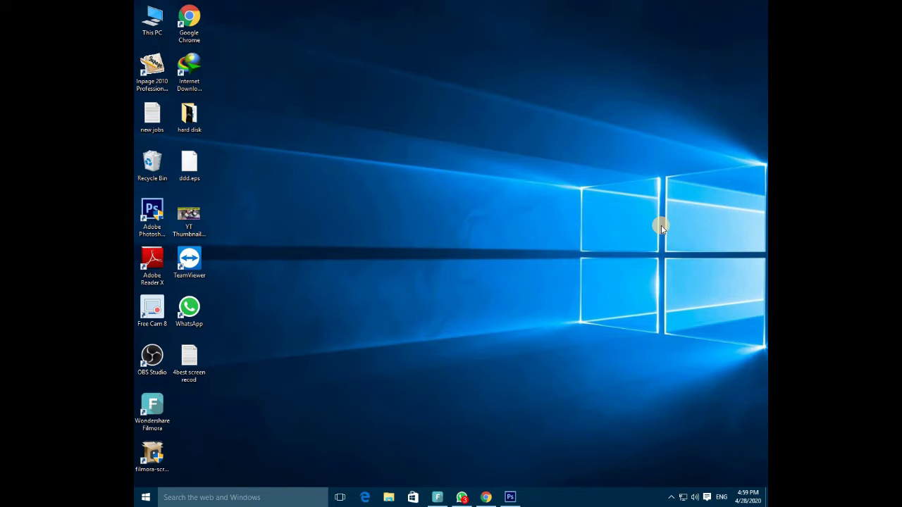
Browse to the Downloads folder in a maximized This PC window and check the details of the Untitled-1 and images files
double_click(153, 21)
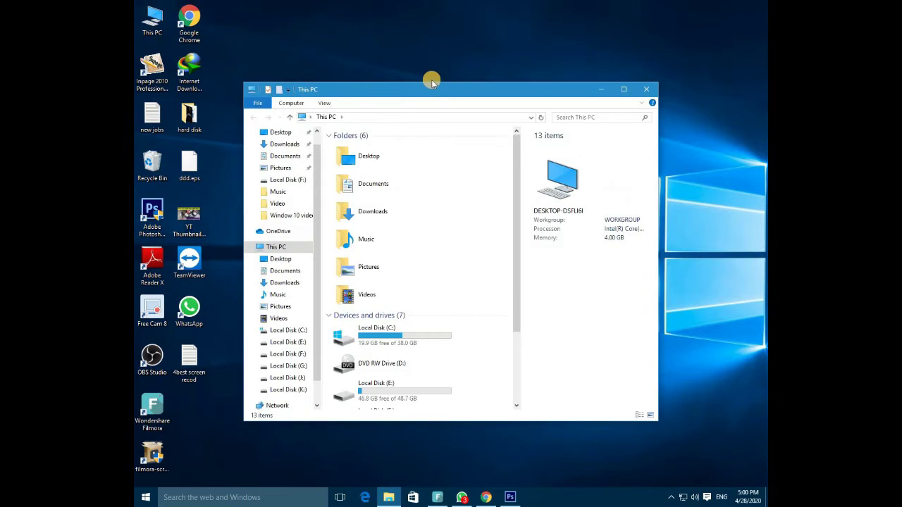
double_click(430, 87)
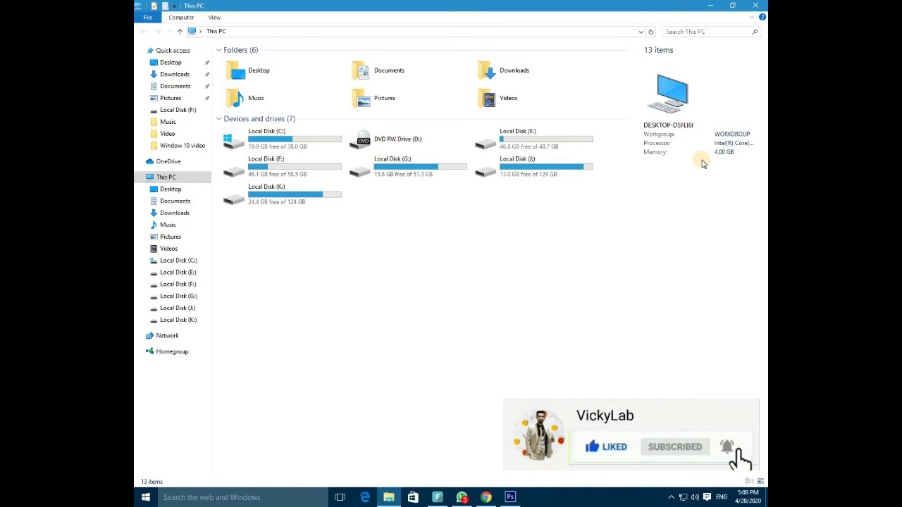
double_click(494, 68)
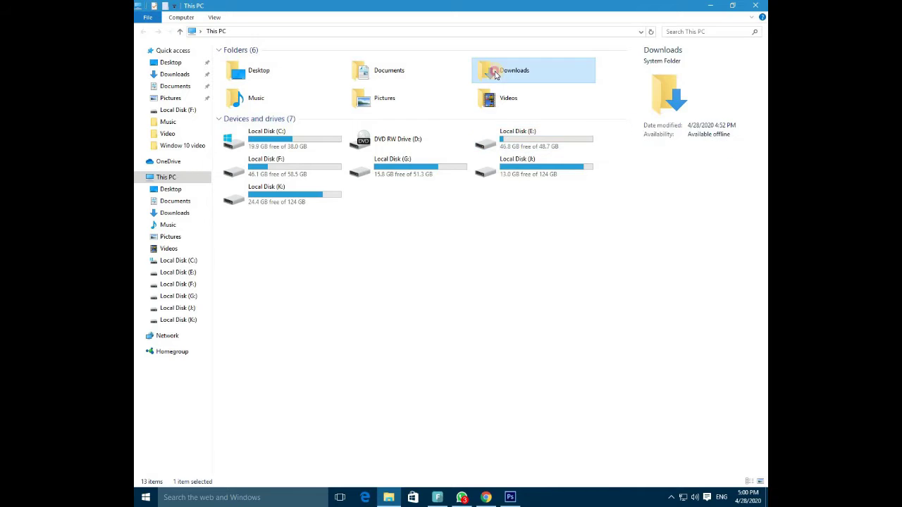
left_click(585, 90)
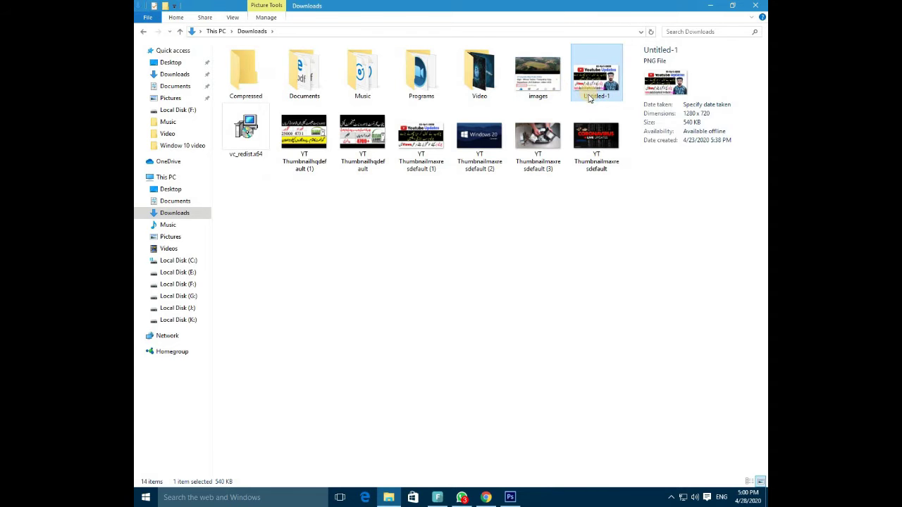
left_click(562, 100)
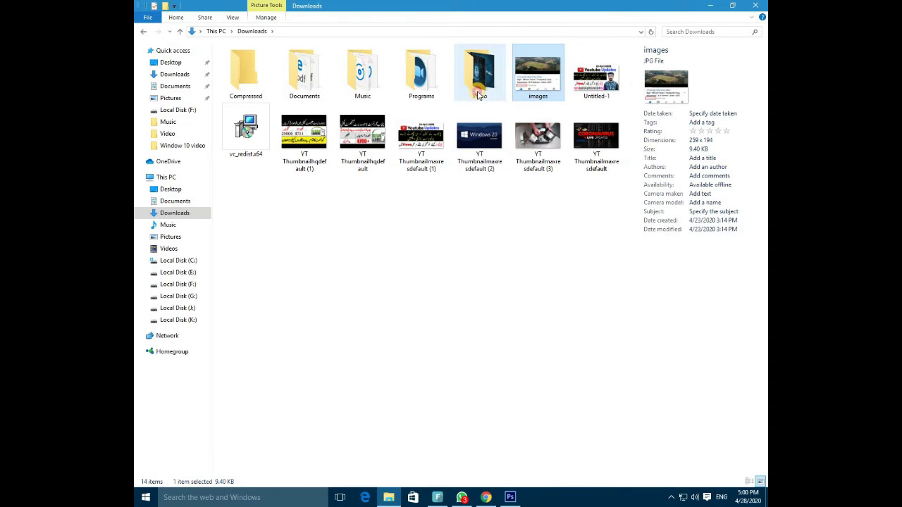
Open the Video folder inside Downloads and view the file details of several of its videos
double_click(478, 94)
left_click(478, 94)
left_click(421, 79)
left_click(363, 79)
left_click(304, 85)
left_click(246, 81)
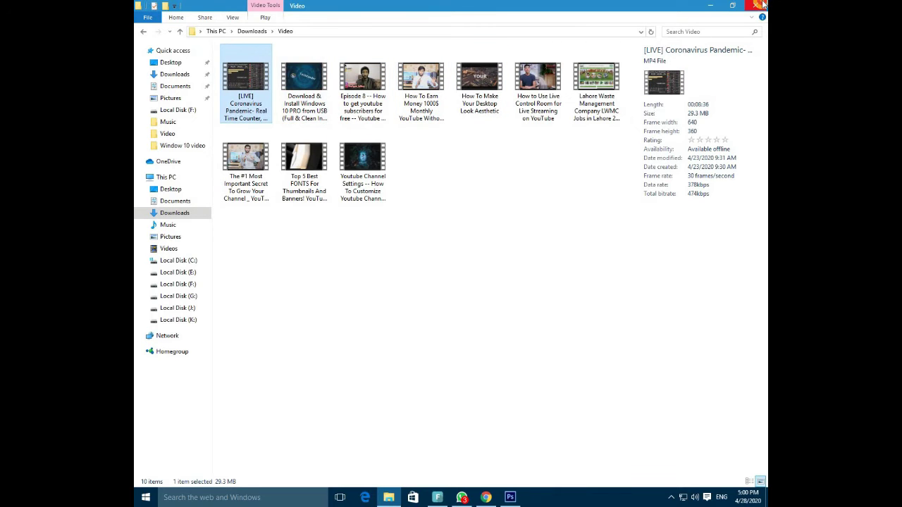
Close the Video folder window and refresh the desktop
left_click(756, 5)
right_click(395, 83)
left_click(417, 105)
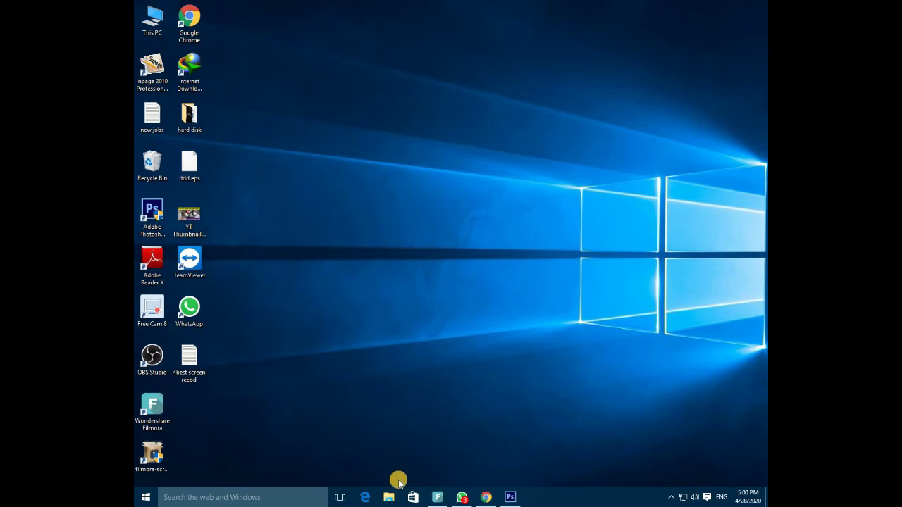
Open a maximized File Explorer window and view the details of several recent files, including Power and YT Thumbnailmaxresdefault (3)
key("super+e")
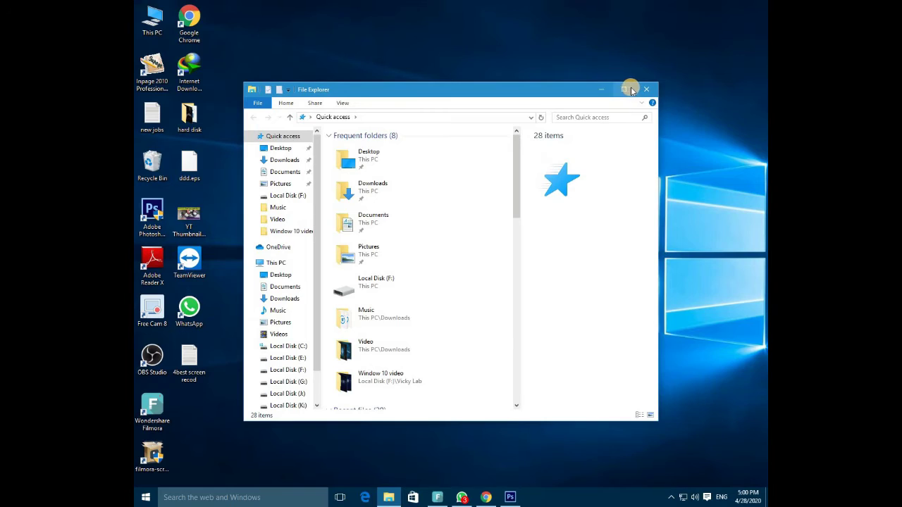
left_click(626, 90)
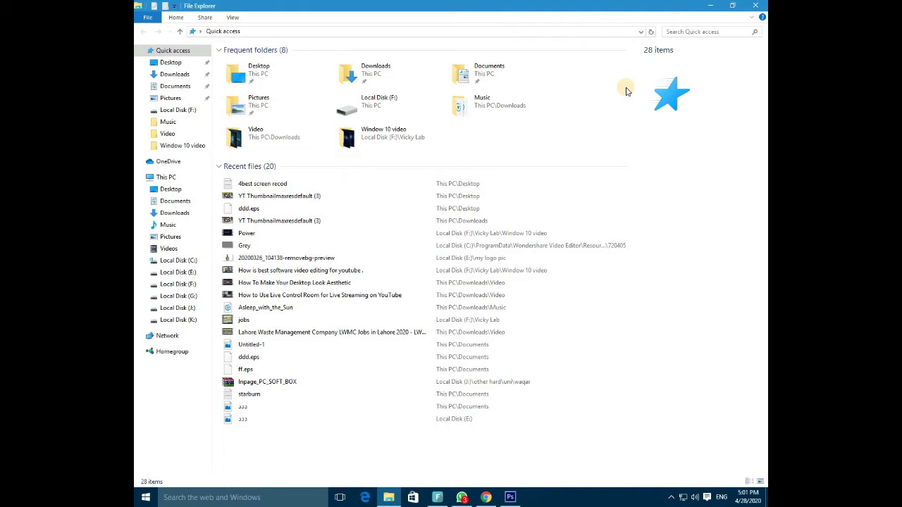
left_click(353, 221)
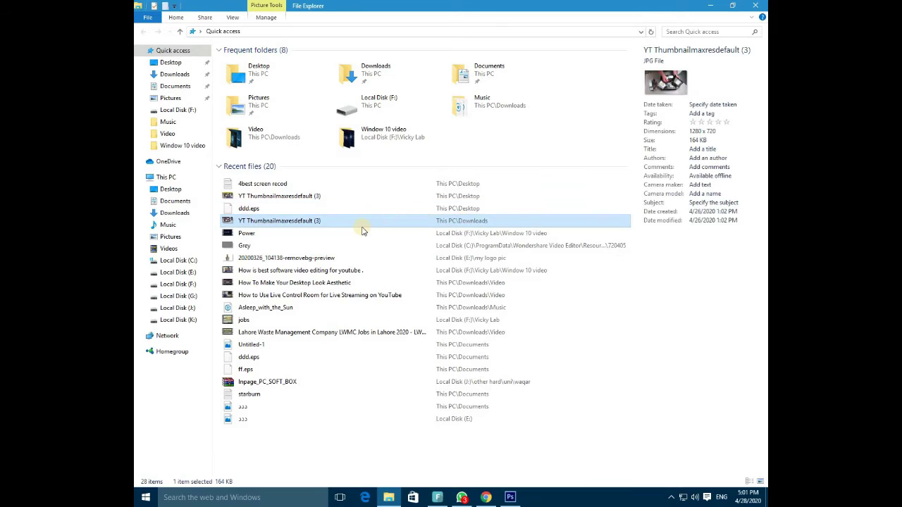
left_click(338, 234)
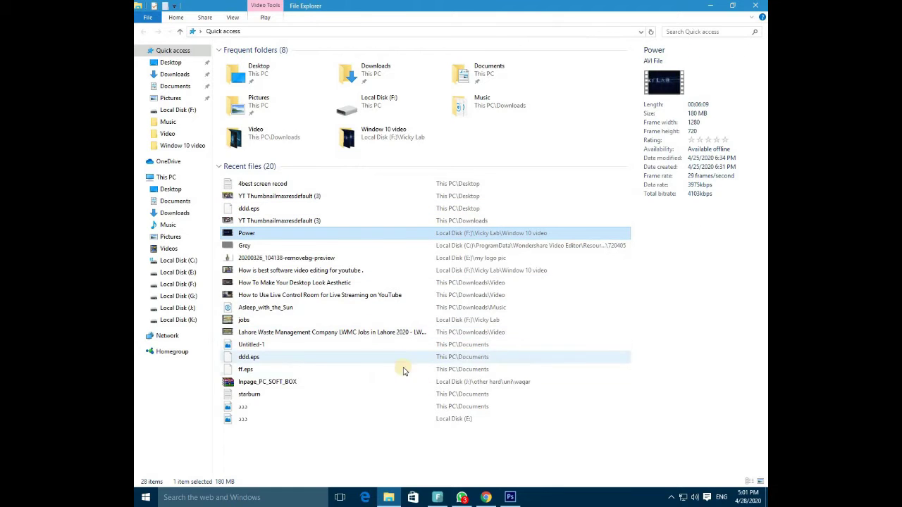
left_click(414, 282)
left_click(418, 258)
left_click(423, 234)
left_click(423, 221)
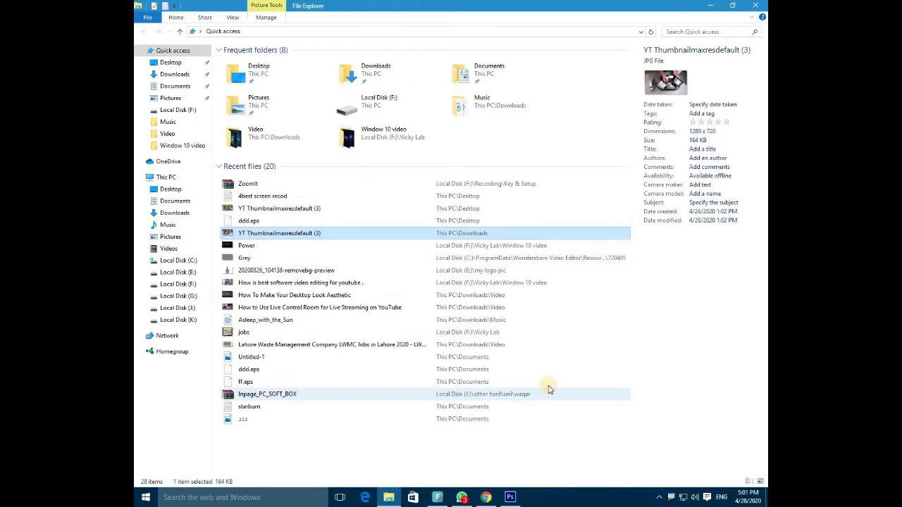
Mark the selected image's information in the details pane with rectangles using the screen annotation tool
key("ctrl+2")
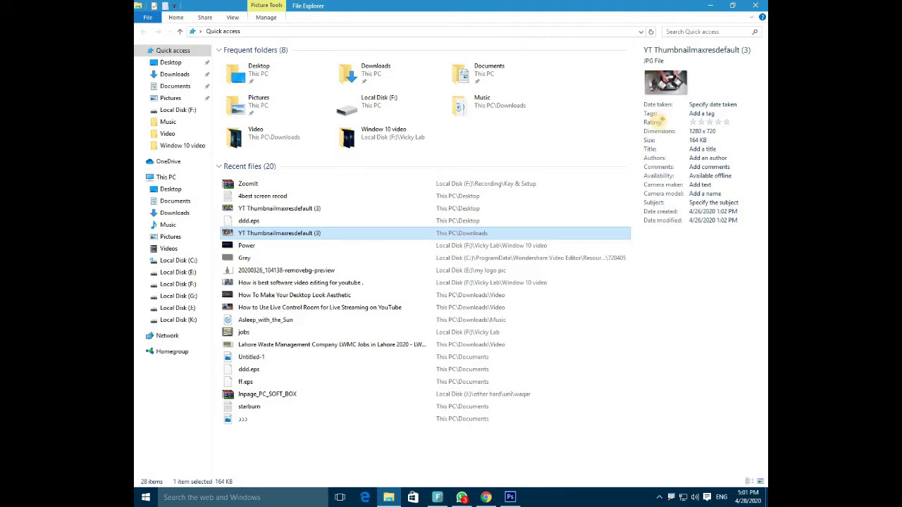
left_click_drag(640, 43, 660, 106)
left_click_drag(685, 152, 753, 245)
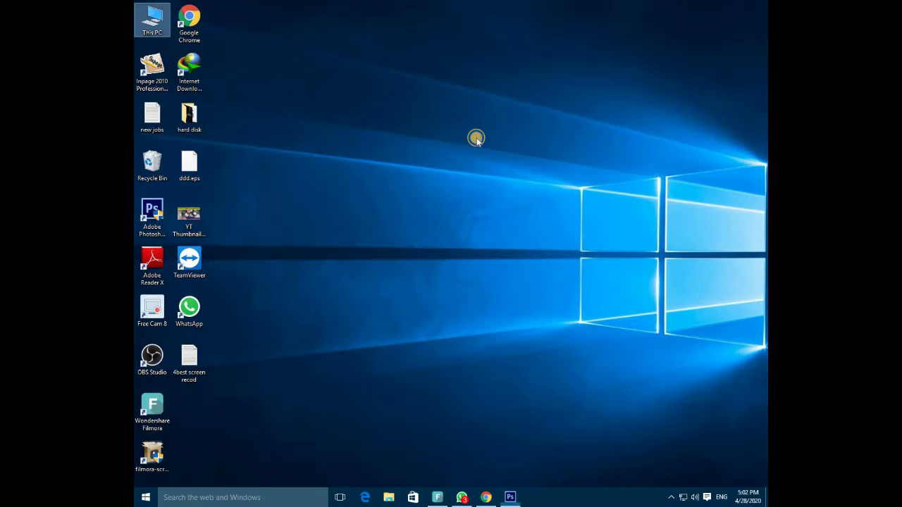
right_click(437, 110)
right_click(388, 113)
left_click(415, 148)
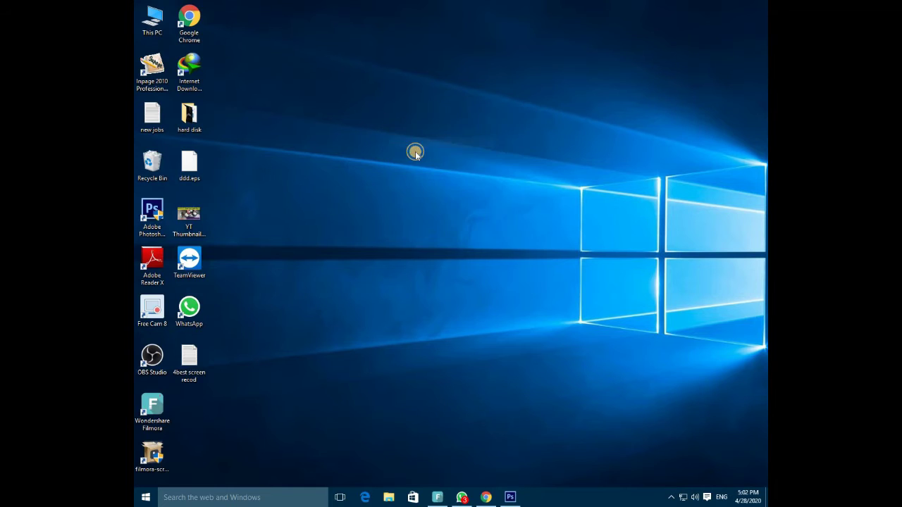
right_click(392, 121)
right_click(403, 142)
left_click(430, 172)
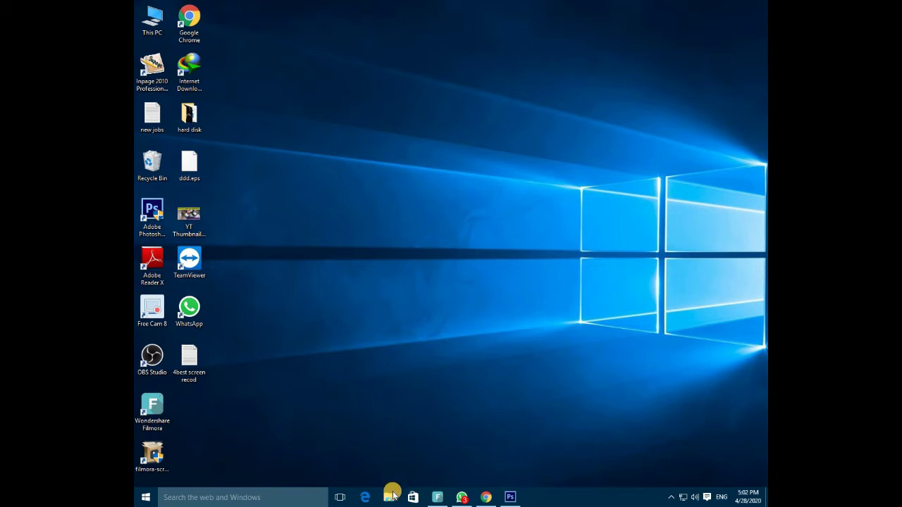
Open a maximized File Explorer window and turn on the preview pane
left_click(389, 498)
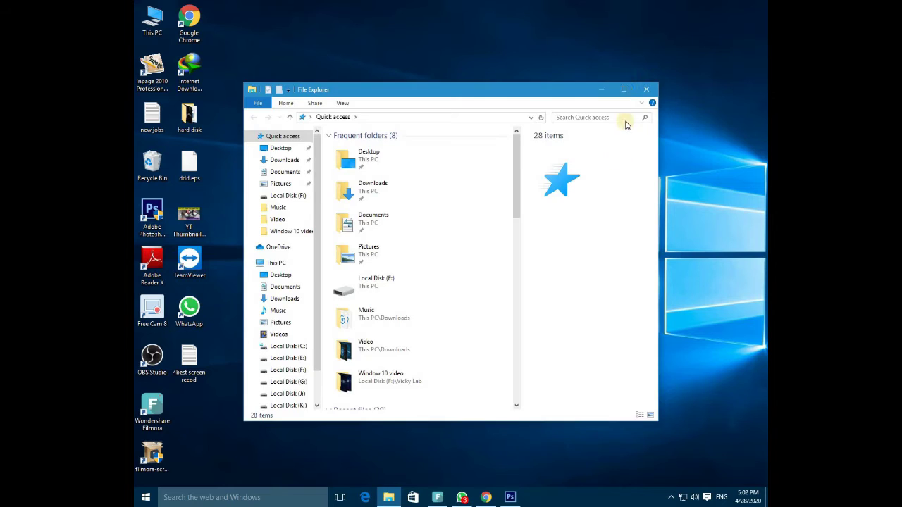
left_click(625, 88)
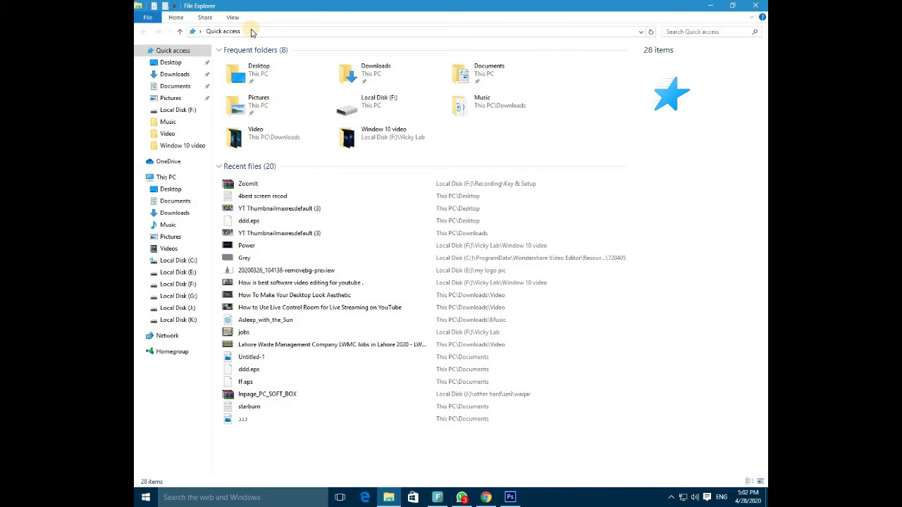
left_click_drag(222, 11, 244, 26)
left_click(235, 19)
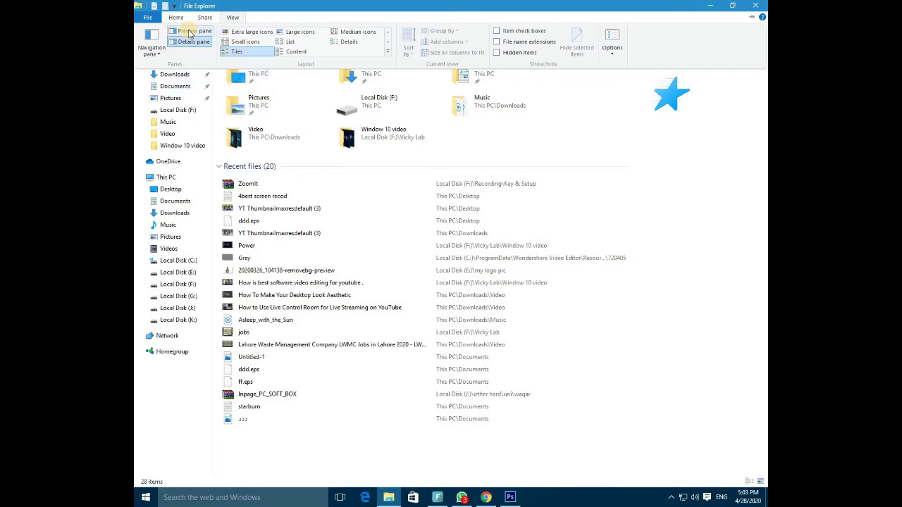
left_click_drag(167, 23, 214, 36)
key("Escape")
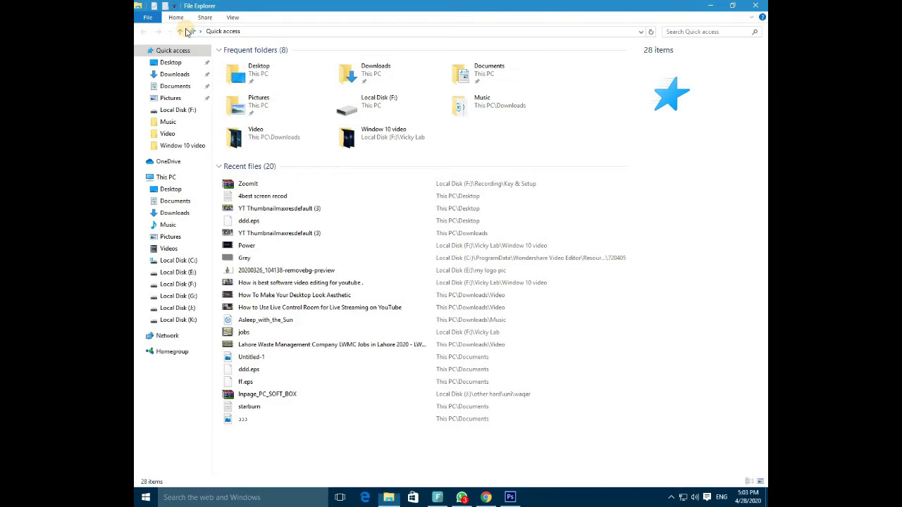
left_click(234, 17)
left_click(191, 31)
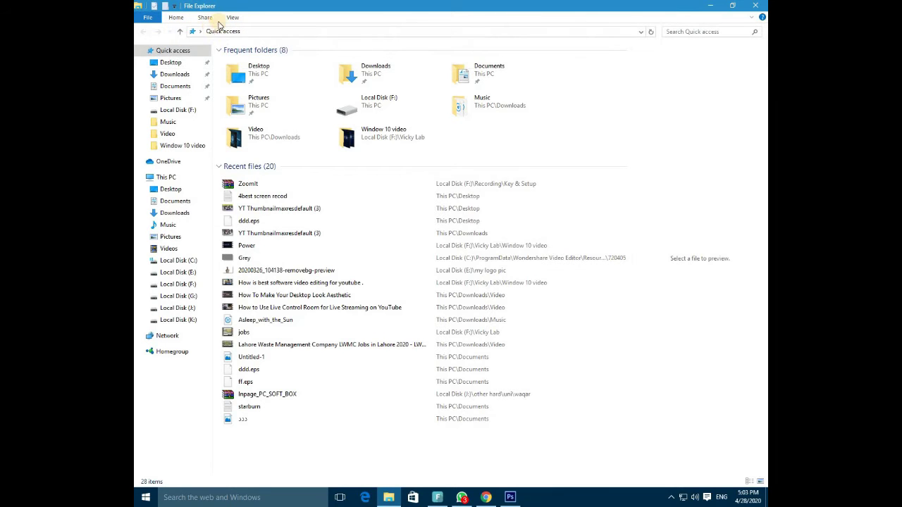
Switch the Quick access items to large icons and outline the empty preview pane with a rectangle annotation
left_click(229, 18)
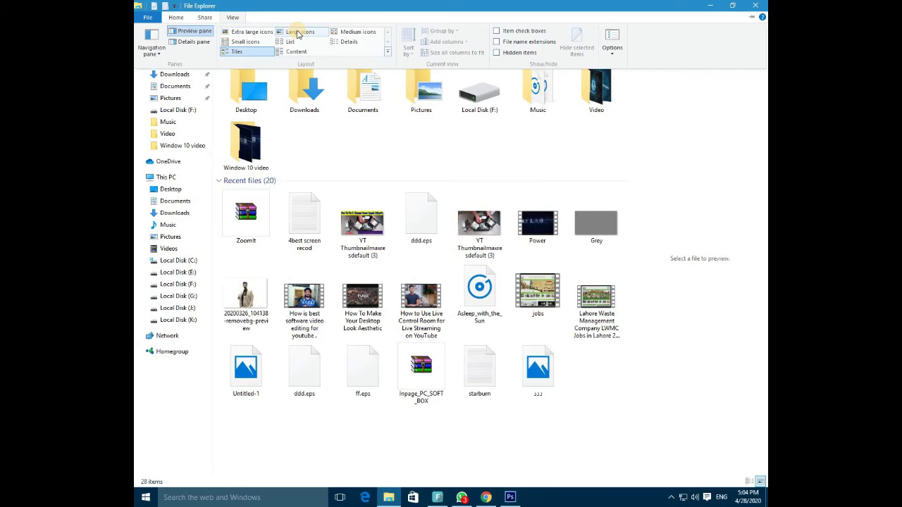
left_click(298, 33)
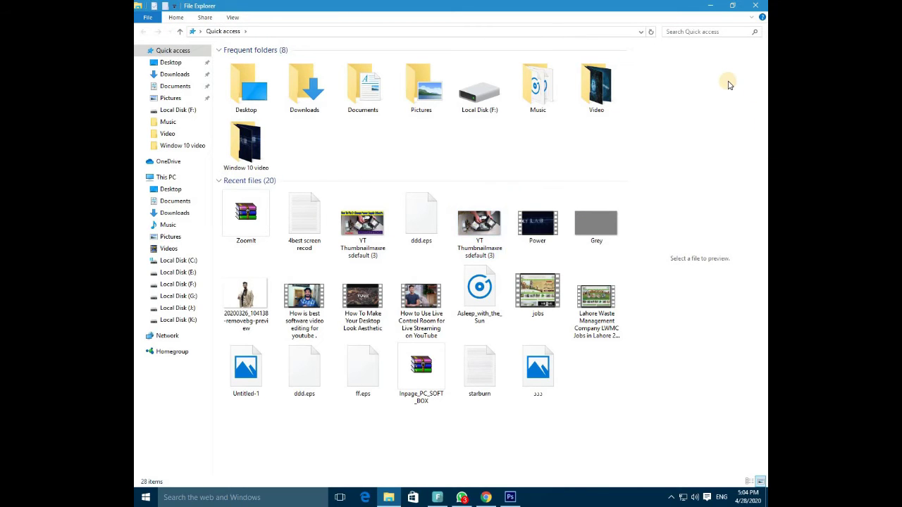
mouse_move(668, 57)
left_mouse_down()
mouse_move(766, 188)
mouse_move(766, 207)
mouse_move(753, 217)
left_mouse_up()
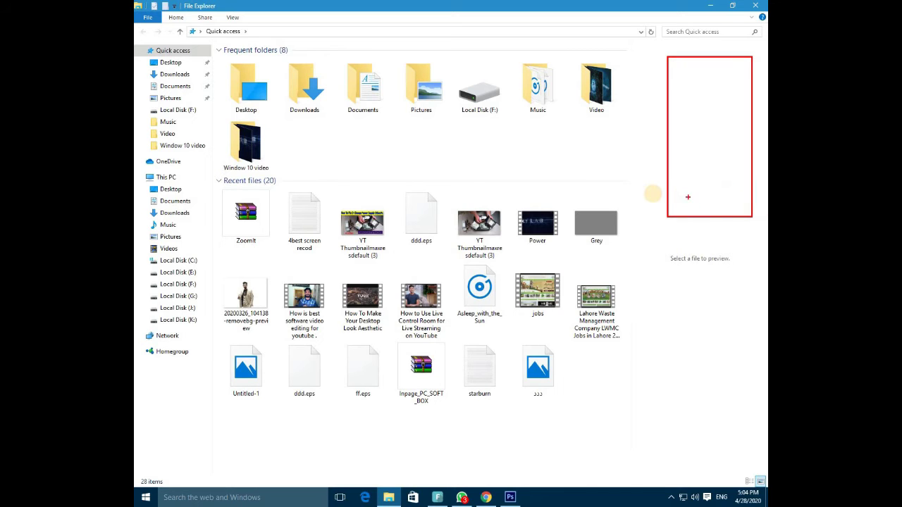
right_click(729, 84)
Preview the Downloads copy of YT Thumbnailmaxresdefault (3) and outline its preview image with a temporary rectangle annotation
left_click(479, 224)
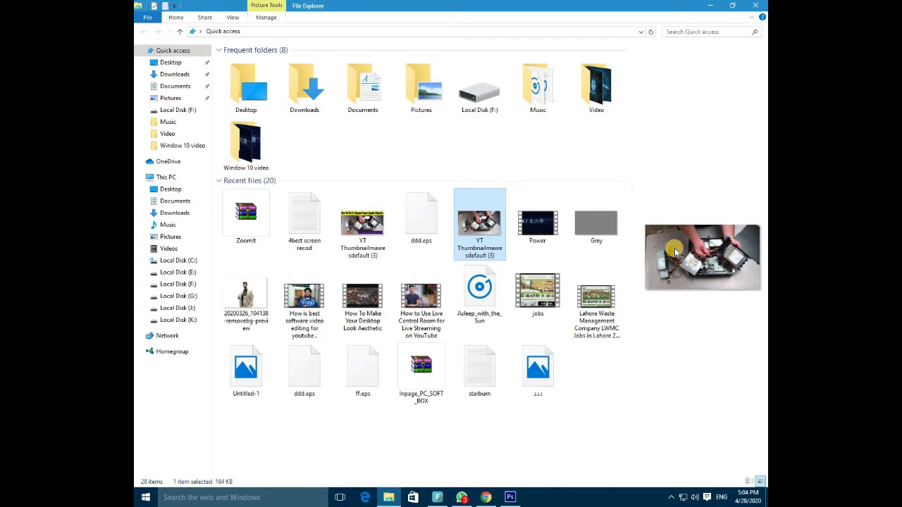
key("ctrl+2")
mouse_move(641, 217)
left_mouse_down()
mouse_move(666, 273)
mouse_move(764, 299)
left_mouse_up()
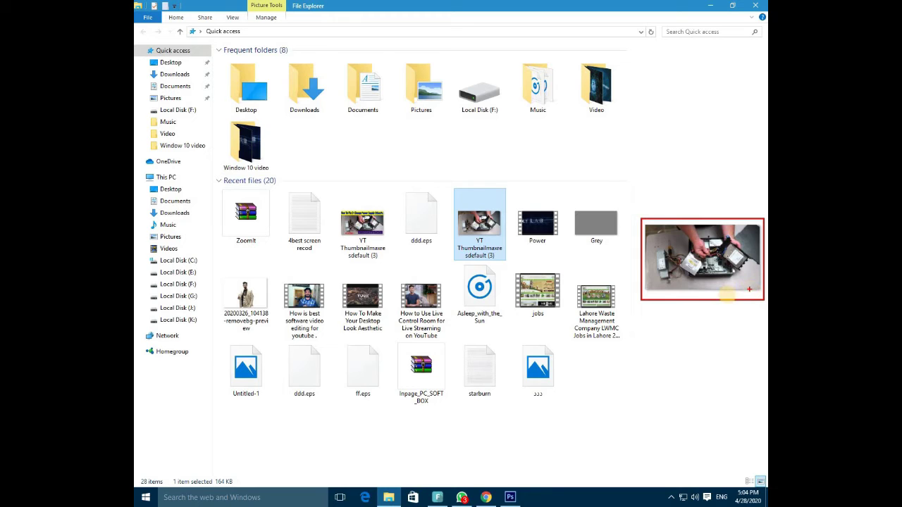
key("Escape")
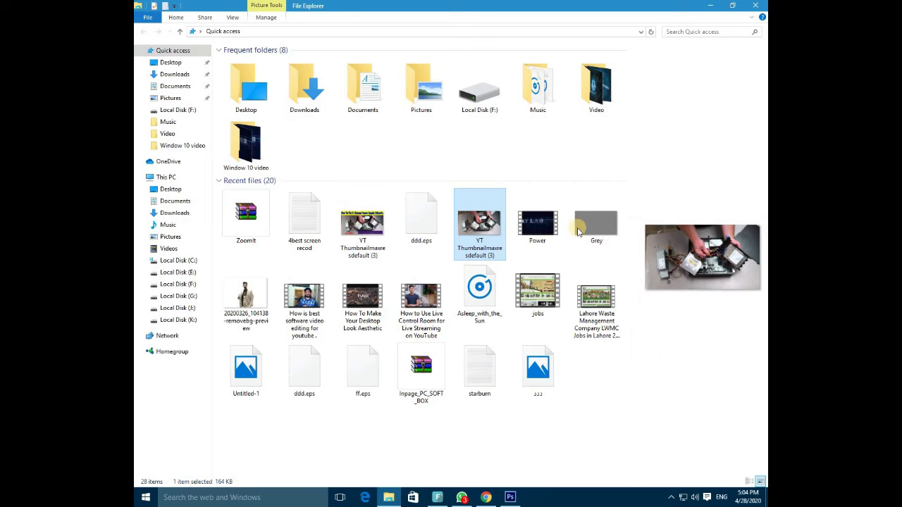
Preview other recent images and videos one by one, ending with the jobs and Power videos
left_click(363, 233)
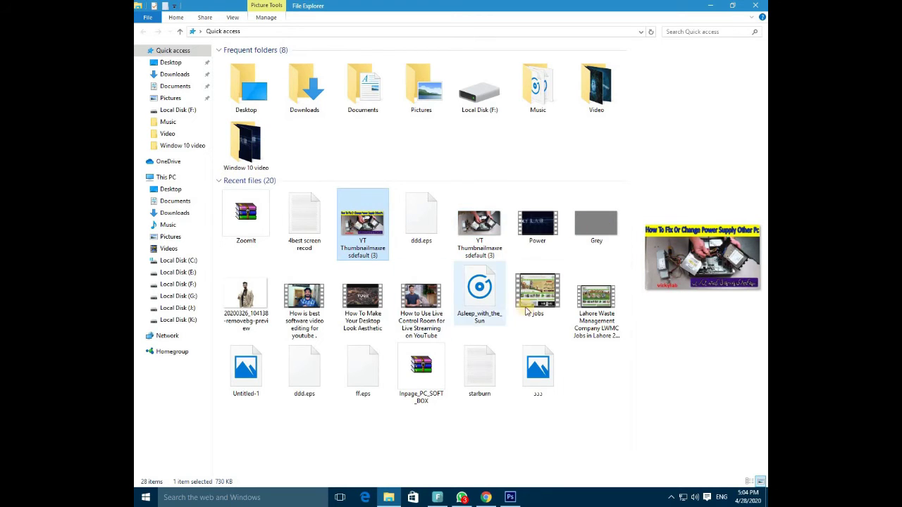
left_click(317, 301)
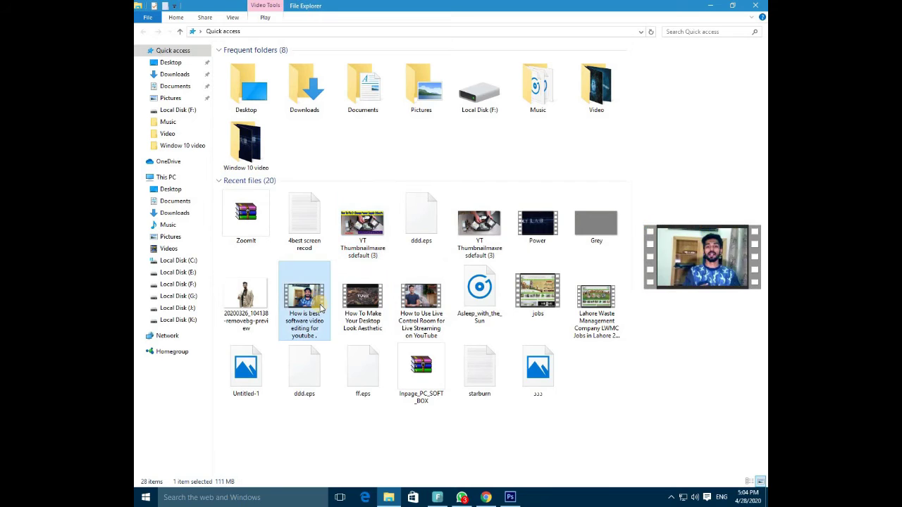
left_click(249, 301)
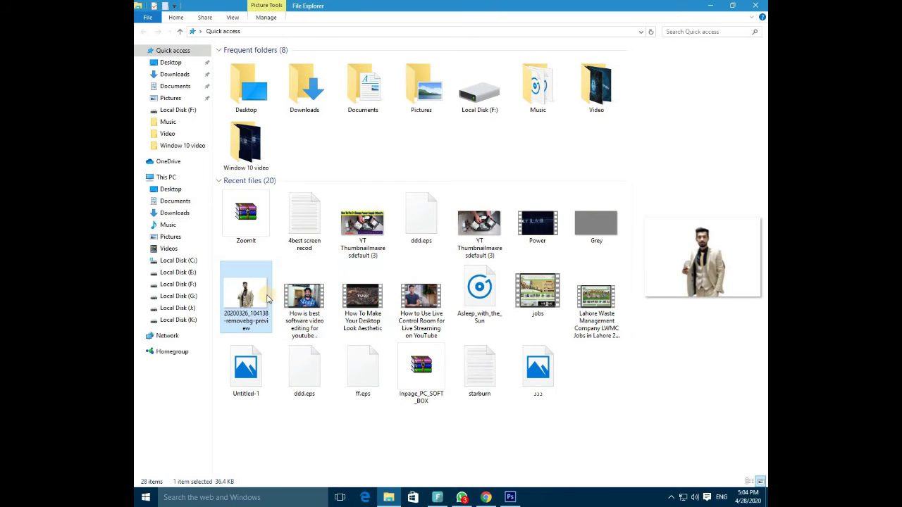
left_click(545, 296)
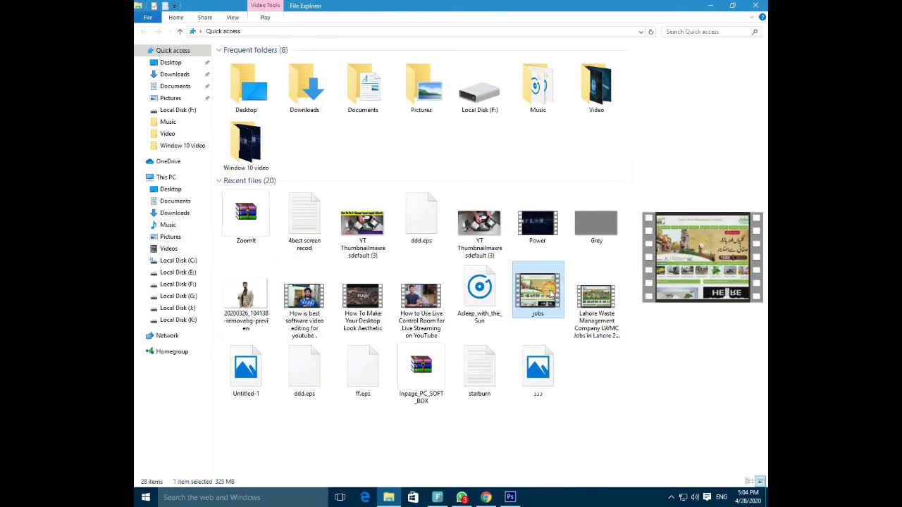
left_click(544, 231)
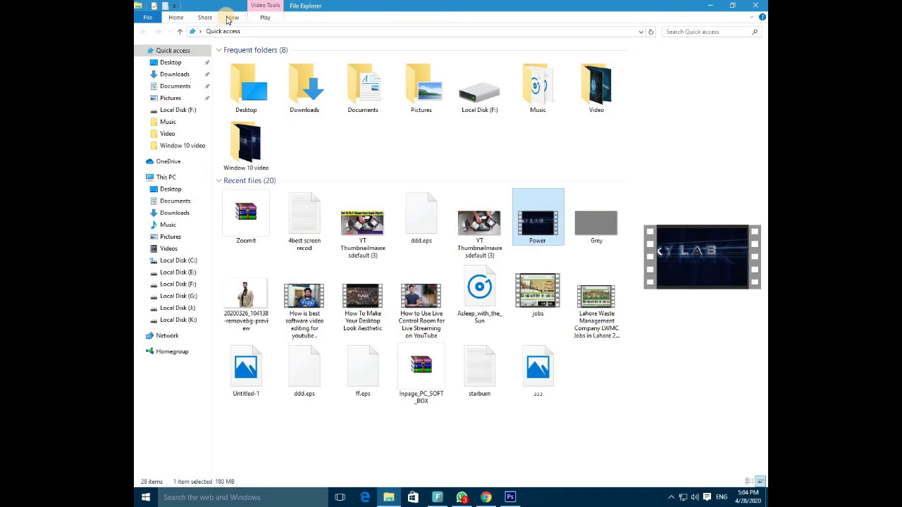
Replace the preview pane with the details pane and outline the Power video's file information with a rectangle annotation
left_click(226, 18)
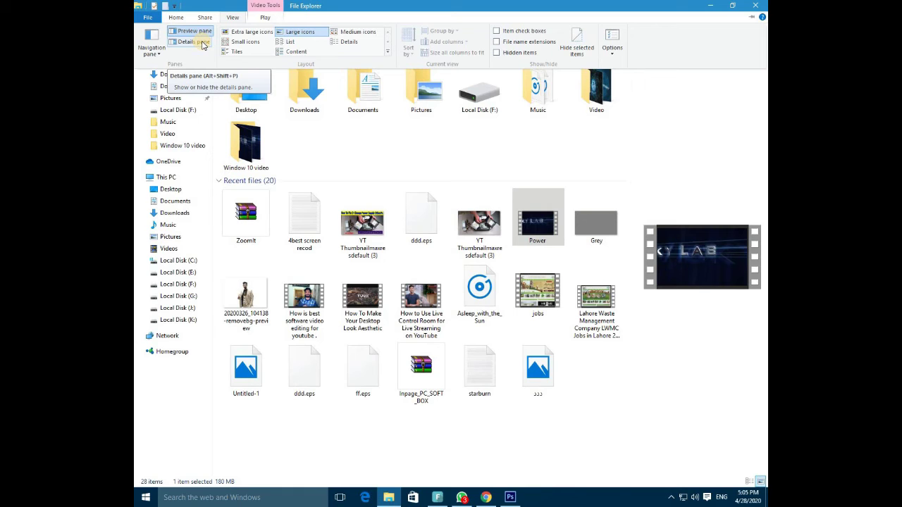
left_click(202, 42)
left_click(227, 18)
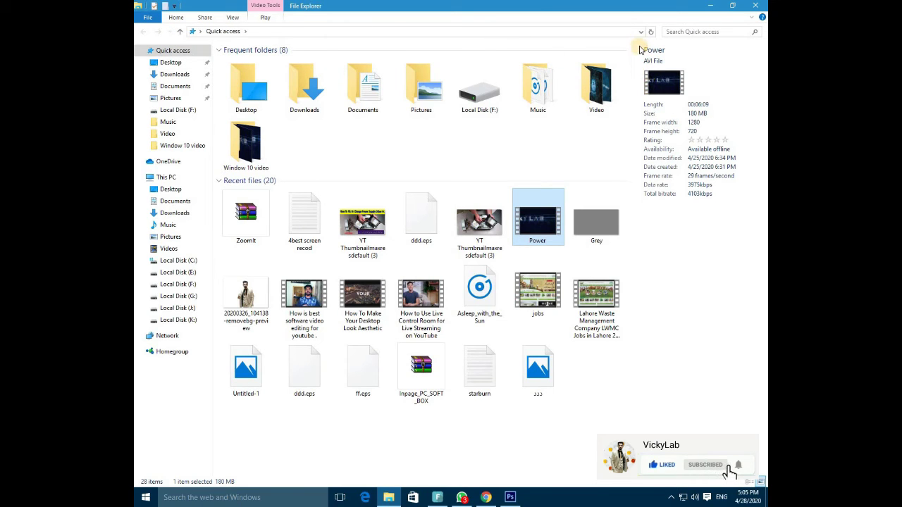
mouse_move(636, 44)
left_mouse_down()
mouse_move(641, 77)
mouse_move(697, 198)
mouse_move(748, 213)
left_mouse_up()
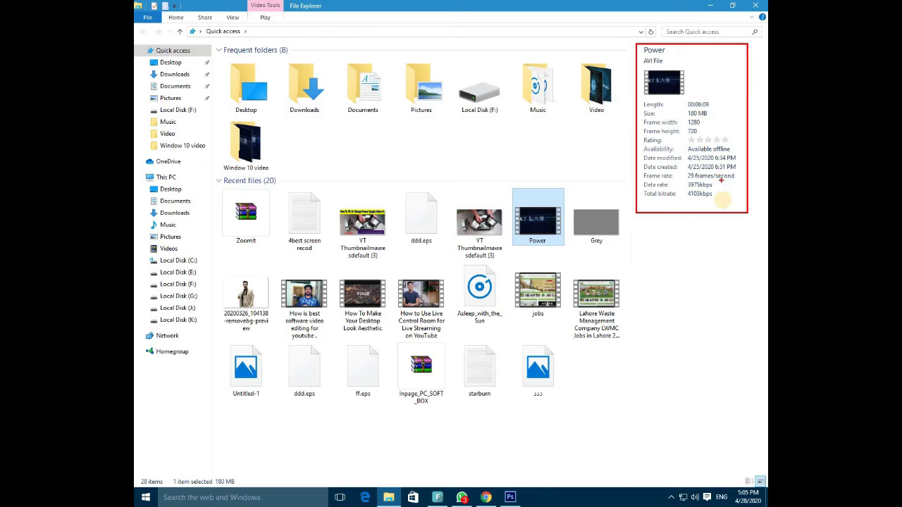
Outline the Power video's date, frame rate and bitrate details with a second rectangle, and clear the annotations
left_click_drag(642, 147, 740, 208)
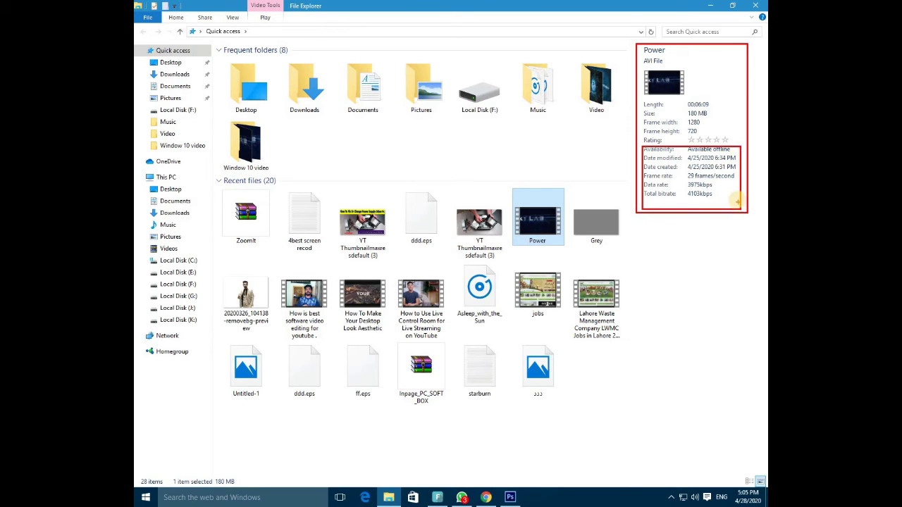
key("Escape")
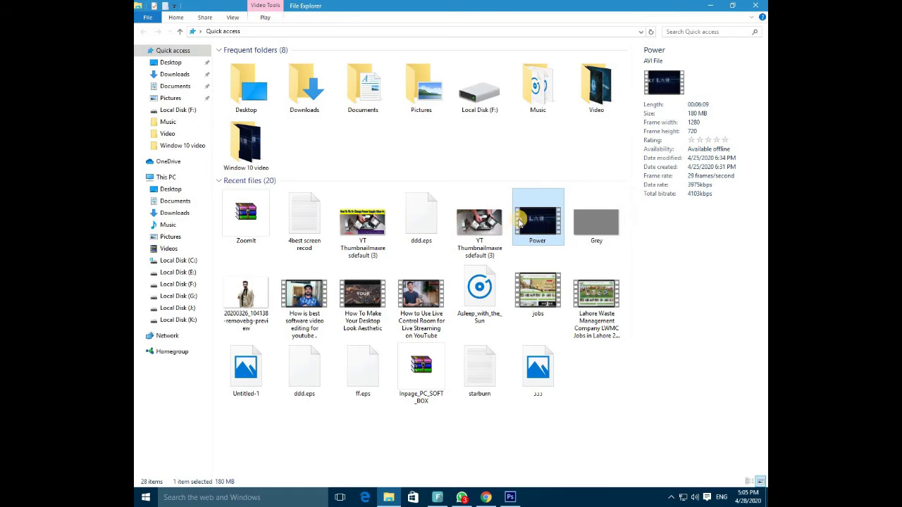
Show the details of the first YT Thumbnailmaxresdefault (3) in Recent files, outlining the pane and its property list with temporary rectangle annotations
left_click(361, 225)
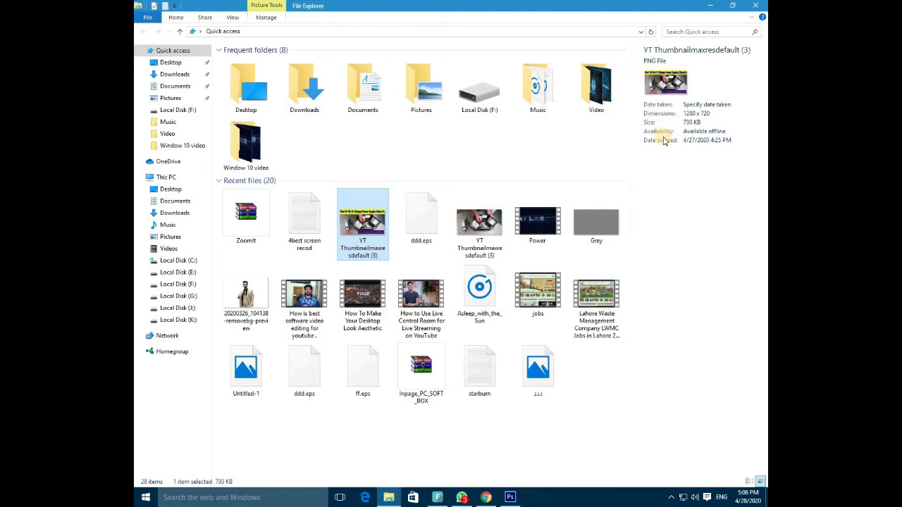
left_click_drag(634, 43, 658, 113)
left_click_drag(695, 171, 754, 177)
mouse_move(640, 96)
left_mouse_down()
mouse_move(684, 141)
mouse_move(738, 157)
left_mouse_up()
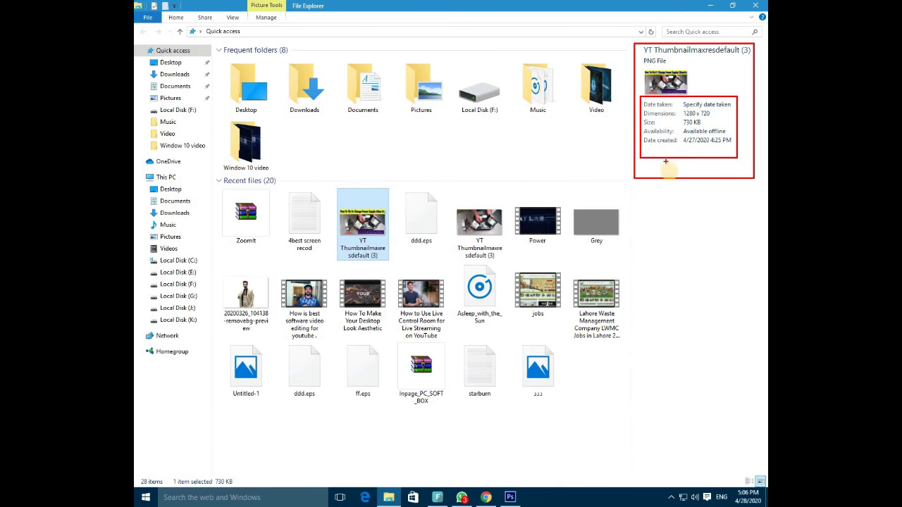
key("Escape")
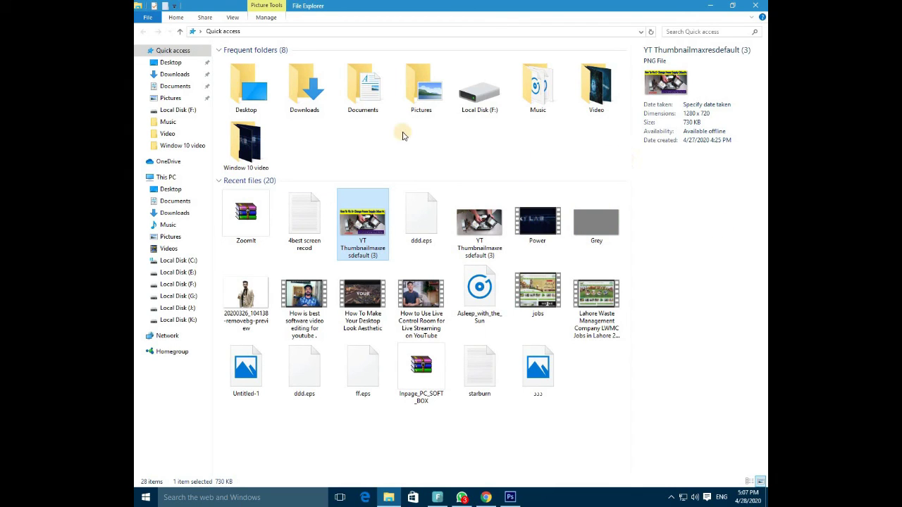
Open the Downloads folder and view the details of several YT Thumbnail images one by one, ending with Untitled-1 and images
double_click(315, 110)
left_click(303, 145)
left_click(362, 148)
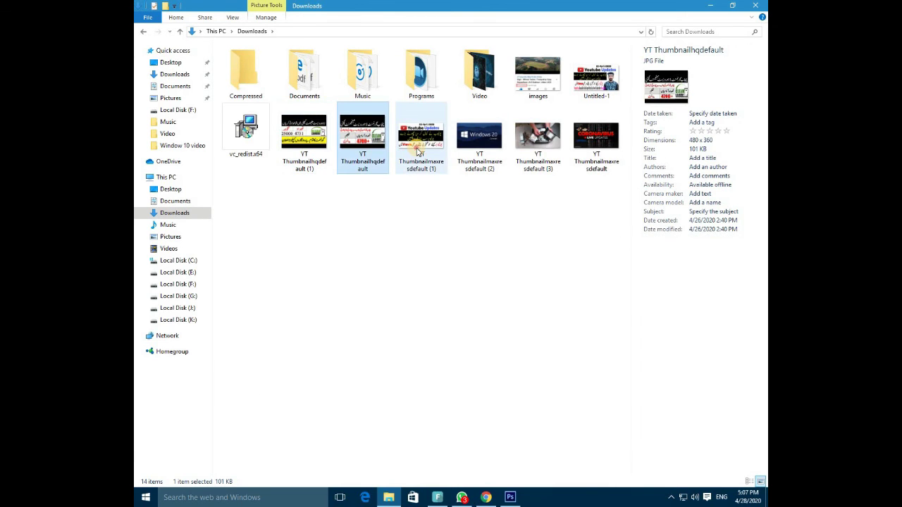
left_click(418, 148)
left_click(456, 146)
left_click(605, 81)
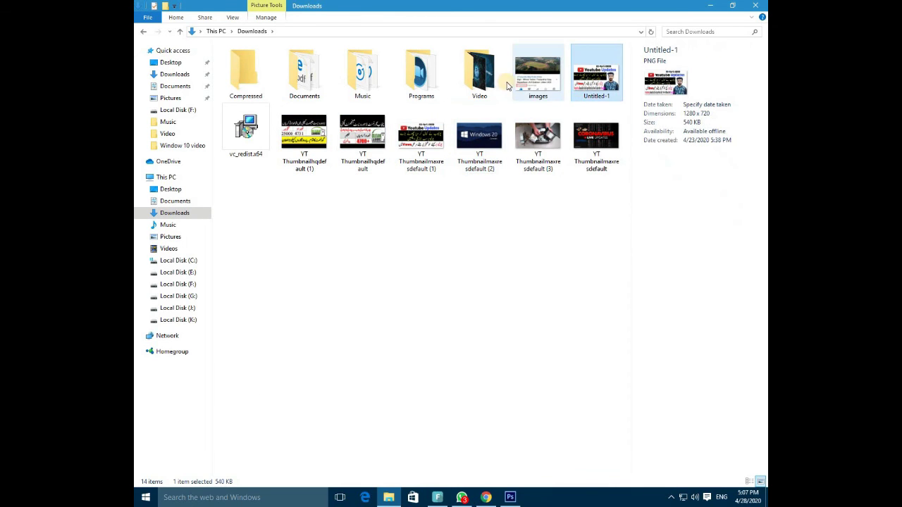
left_click(538, 74)
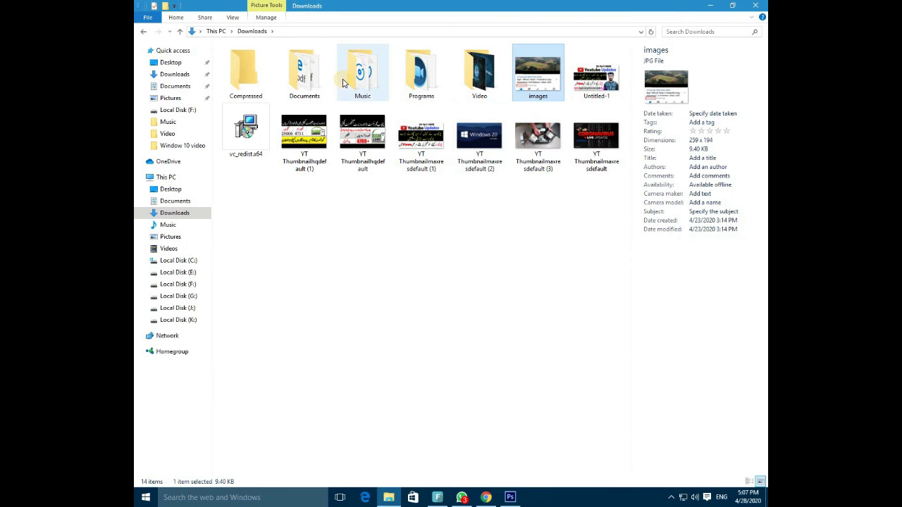
Open the Music folder inside Downloads, view the details of the limit-70 track, and return to the desktop
double_click(353, 85)
left_click(352, 82)
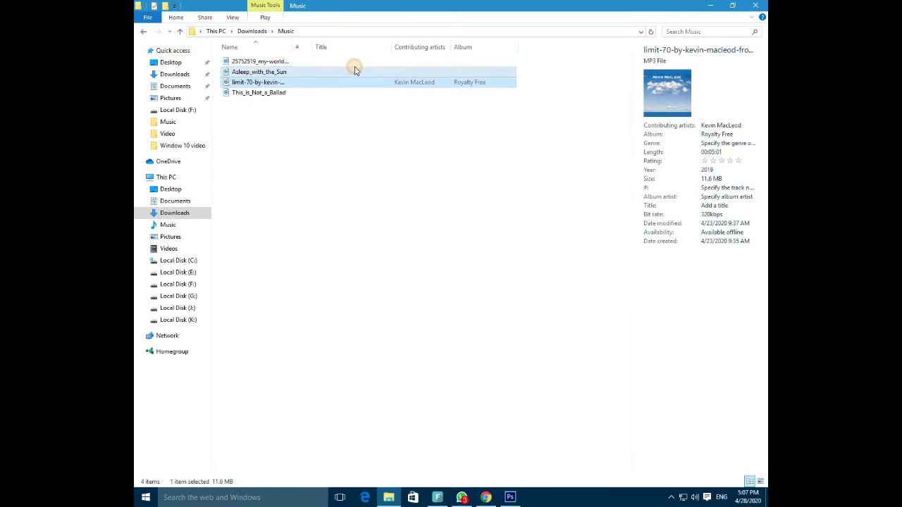
left_click(354, 72)
left_click(351, 81)
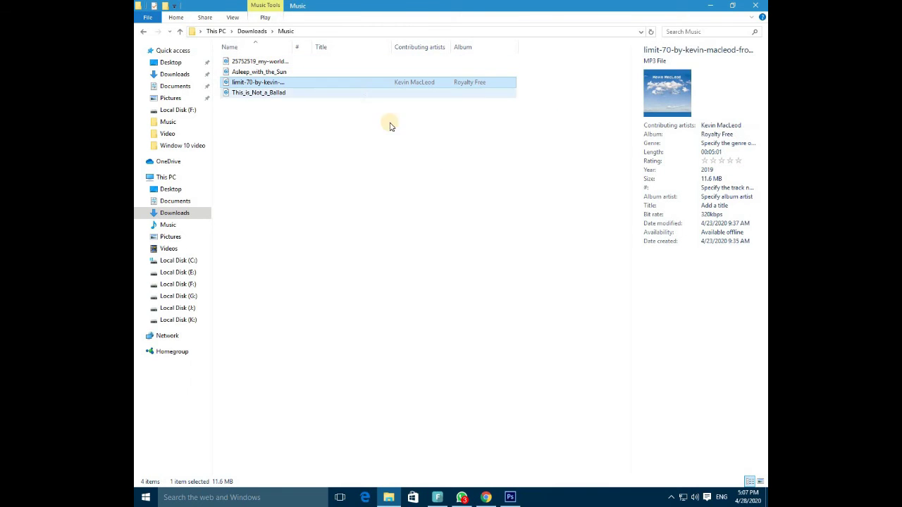
key("super+d")
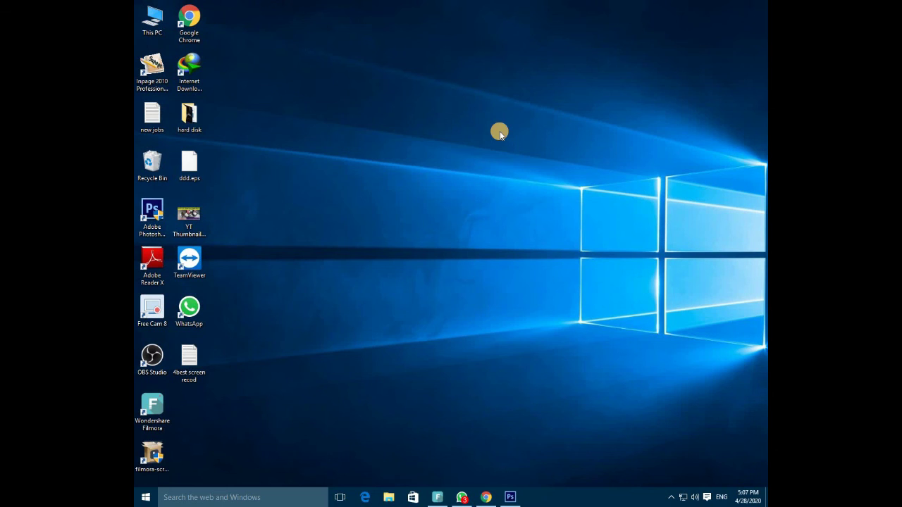